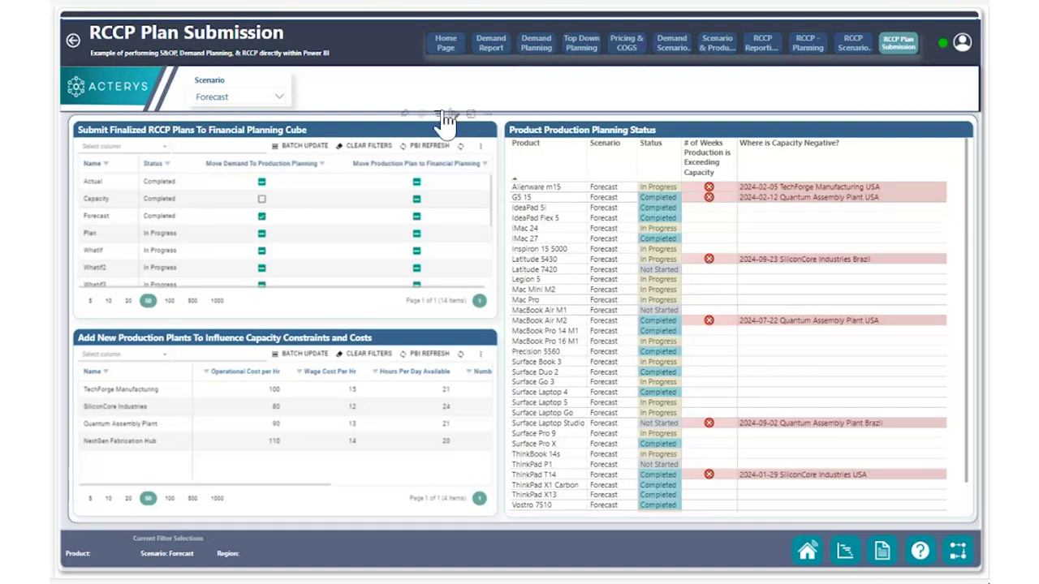
# - Drill through from the G5 15 row to its RCCP - Planning page
pyautogui.moveTo(444, 116)
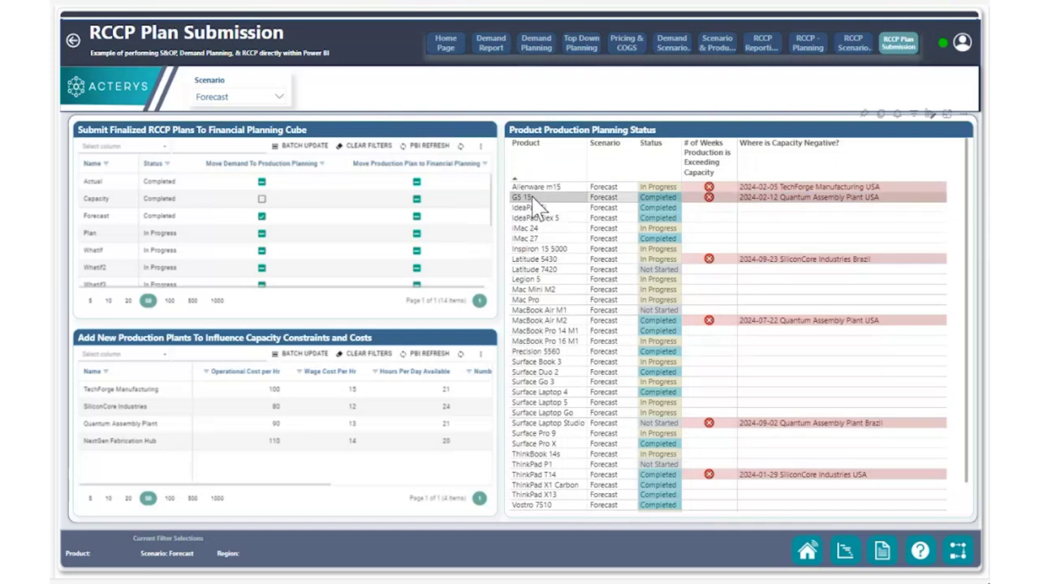
pyautogui.rightClick(533, 199)
pyautogui.moveTo(610, 307)
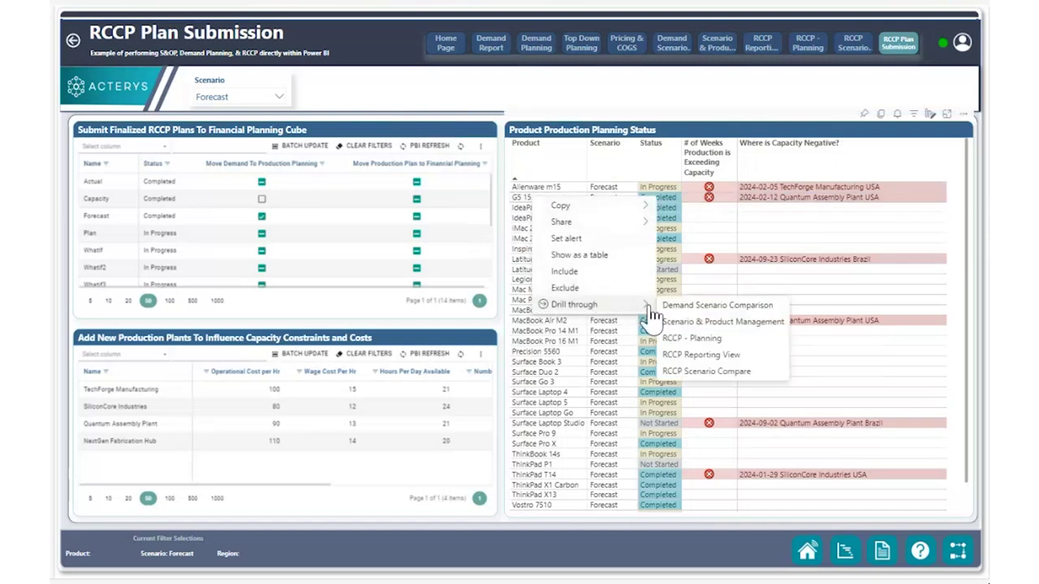
pyautogui.click(699, 339)
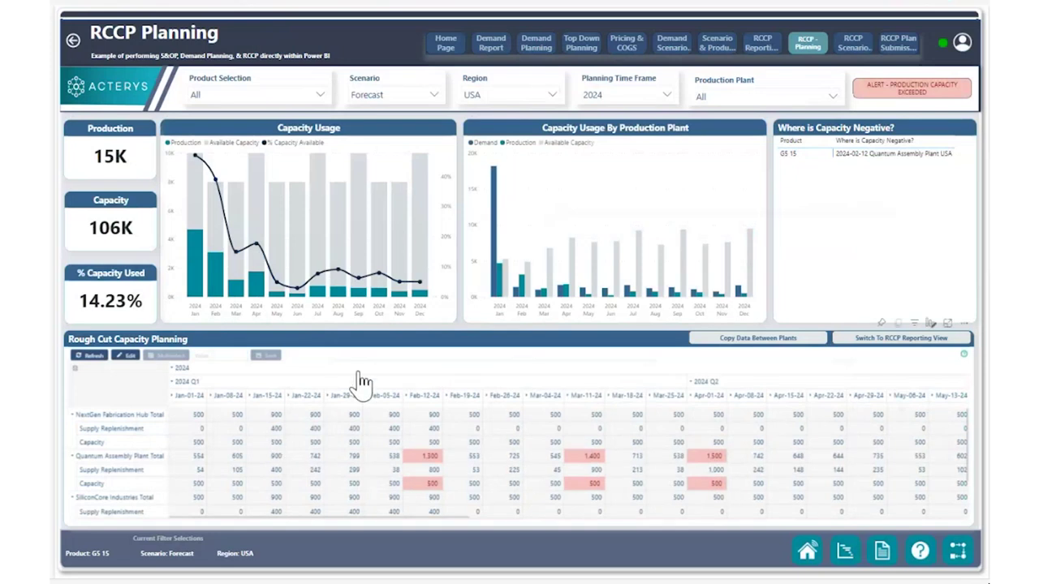
# - Switch the capacity grid to edit mode with Multiselect enabled
pyautogui.click(127, 369)
pyautogui.scroll(-1, 478, 463)
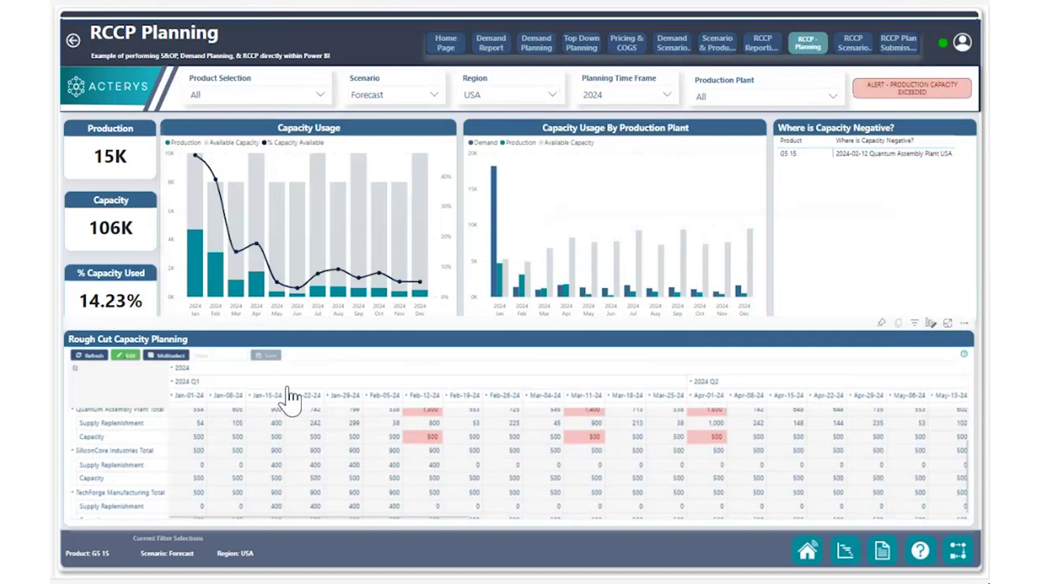
pyautogui.click(167, 356)
# - Select Quantum Assembly Plant's Feb-12, Mar-11 and Apr-01 Supply Replenishment cells
pyautogui.click(428, 423)
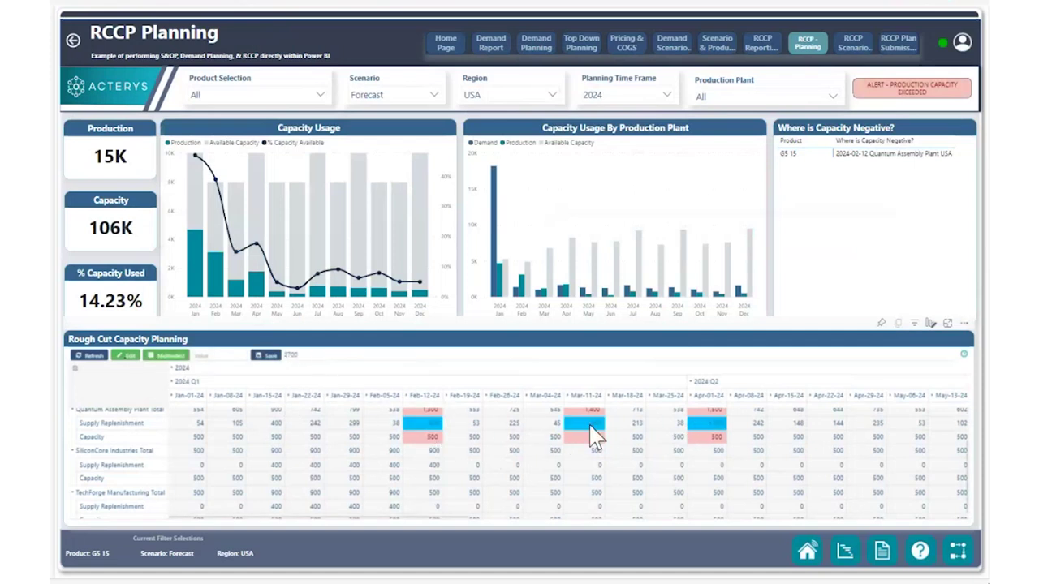
pyautogui.scroll(1, 290, 456)
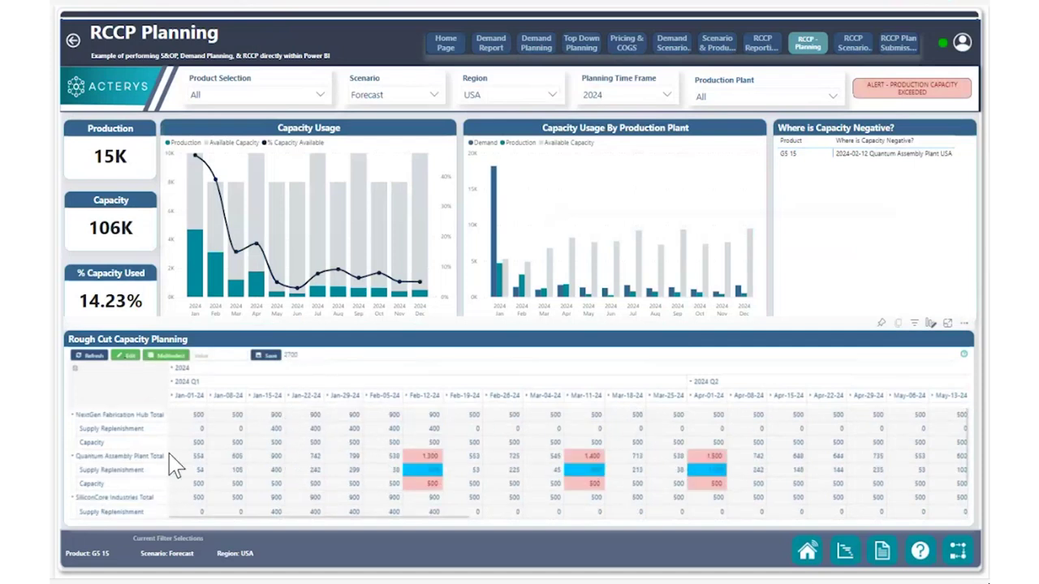
pyautogui.scroll(-1, 623, 487)
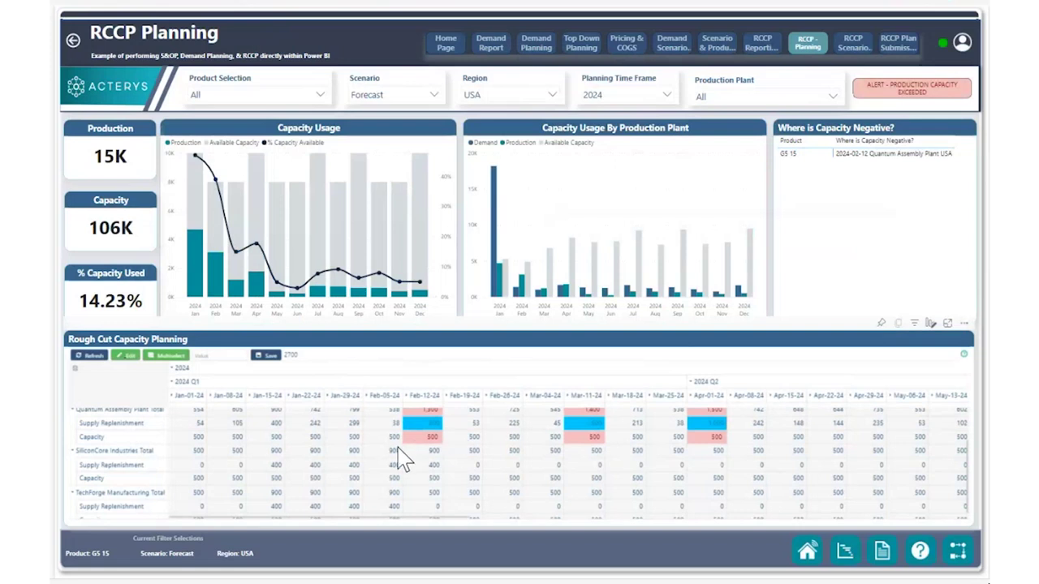
pyautogui.scroll(-1, 130, 499)
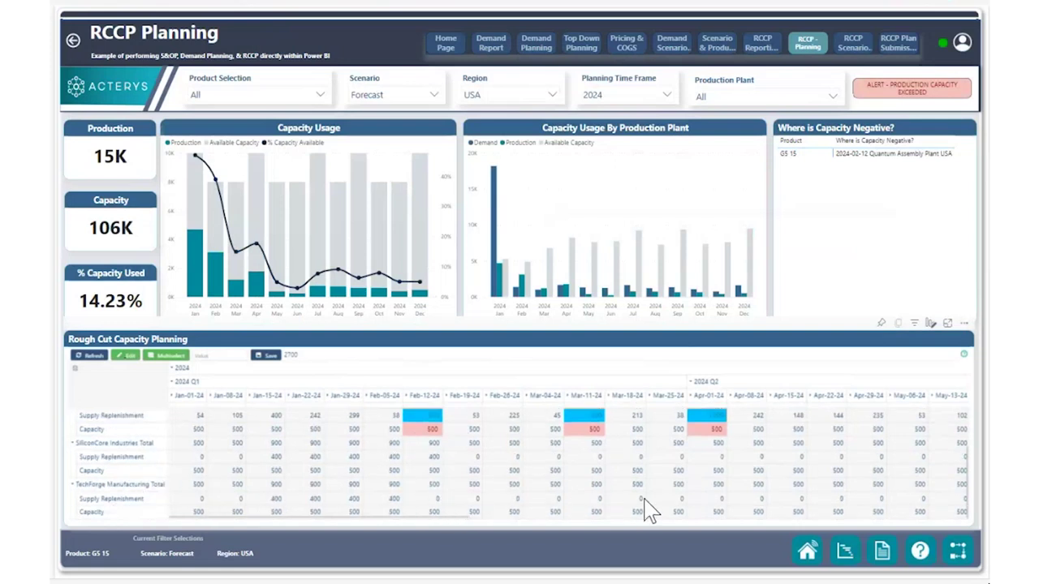
pyautogui.scroll(1, 598, 496)
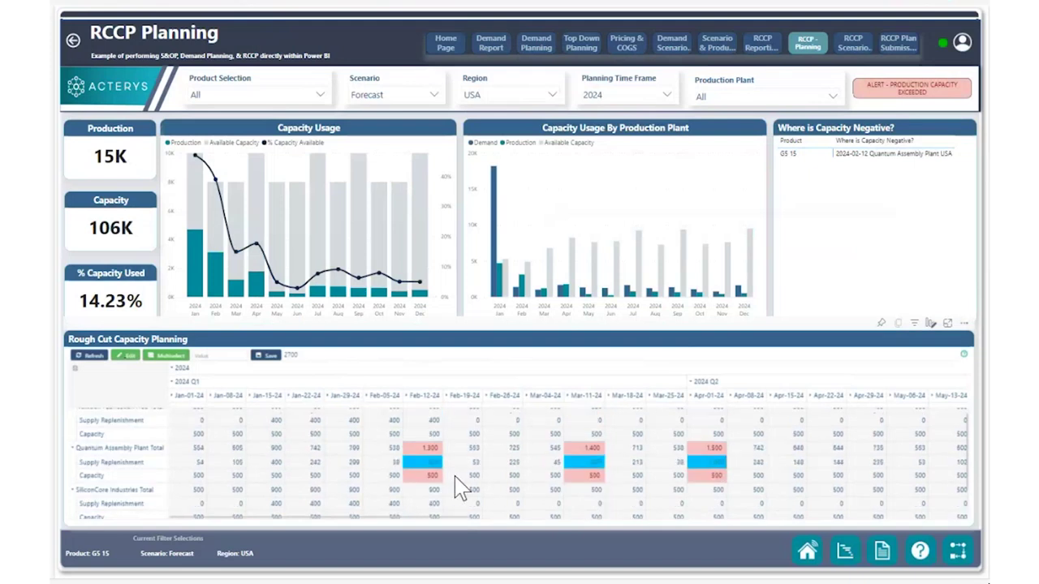
pyautogui.scroll(-1, 455, 486)
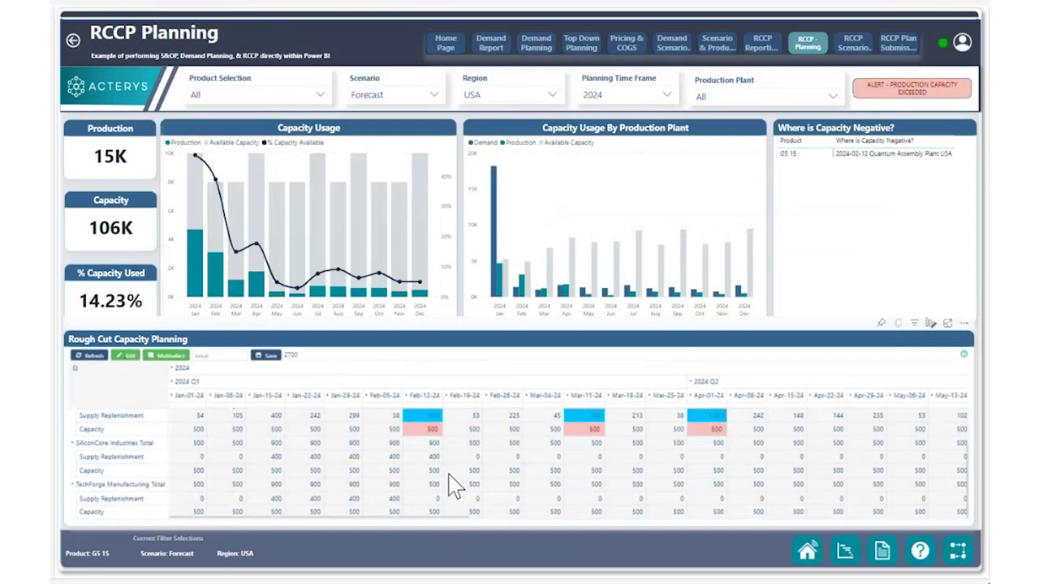
# - Narrow the selection to Feb-12 Supply Replenishment for Quantum Assembly Plant and TechForge
pyautogui.click(430, 418)
pyautogui.click(428, 418)
pyautogui.click(573, 416)
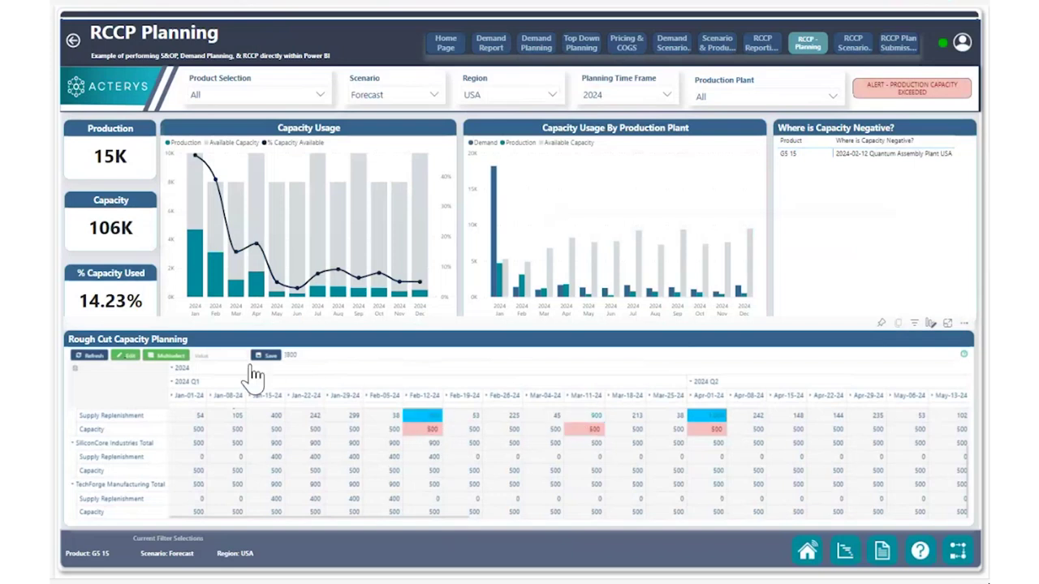
pyautogui.click(709, 416)
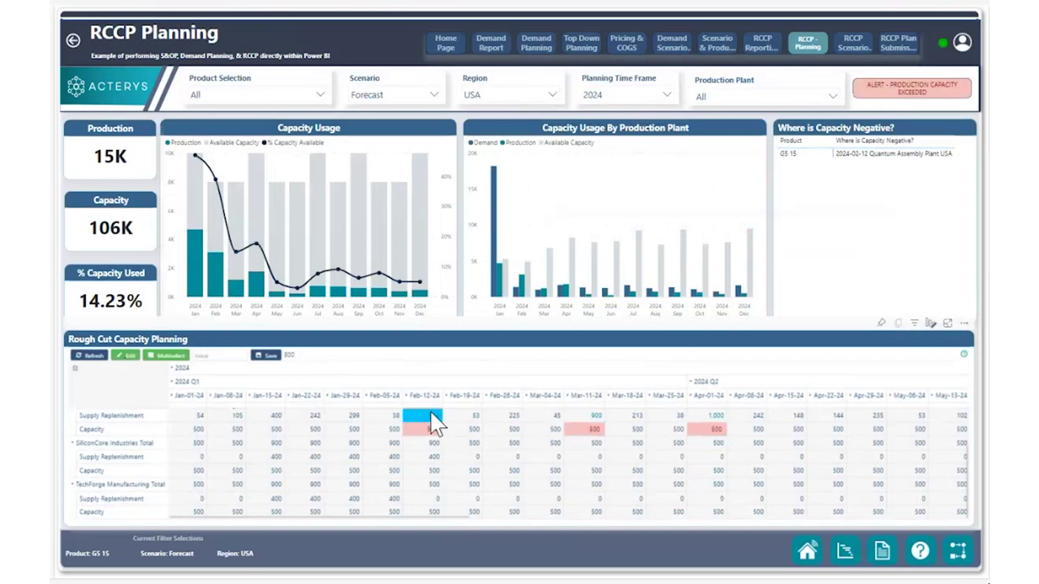
pyautogui.click(431, 498)
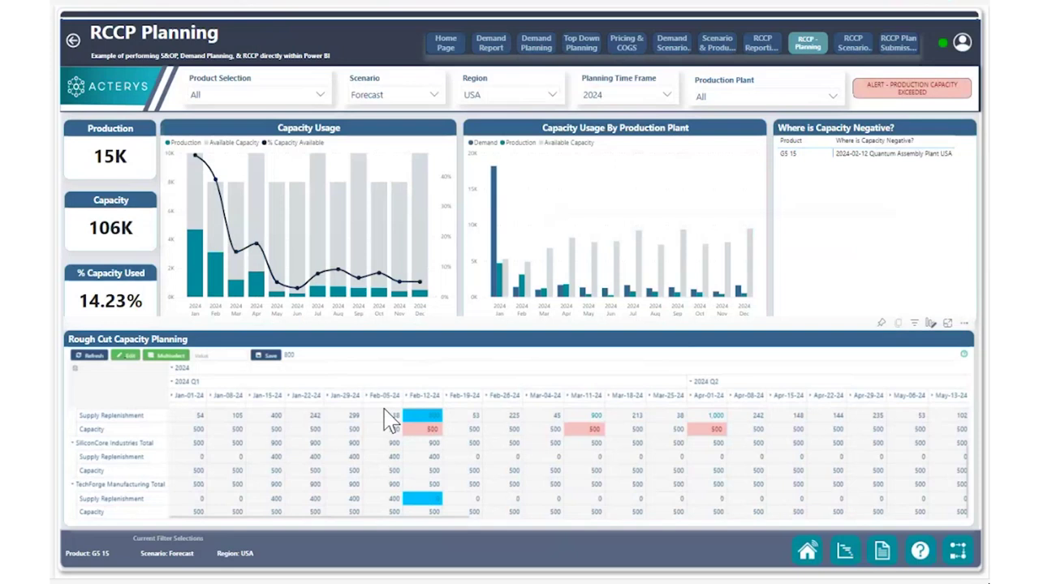
# - Save 400 into both selected Feb-12 replenishment cells
pyautogui.click(221, 355)
pyautogui.write('4')
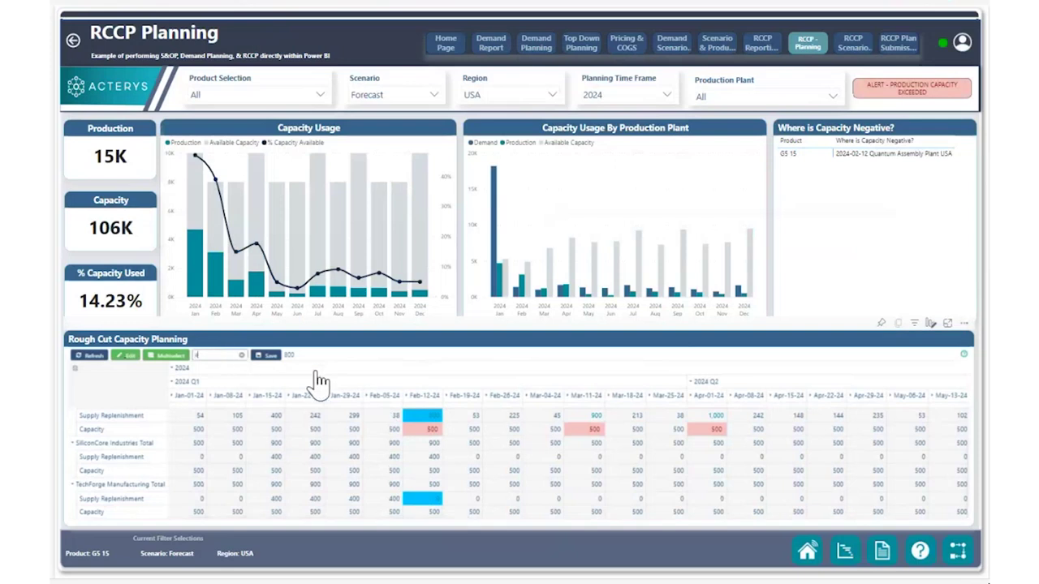
pyautogui.write('00')
pyautogui.click(268, 358)
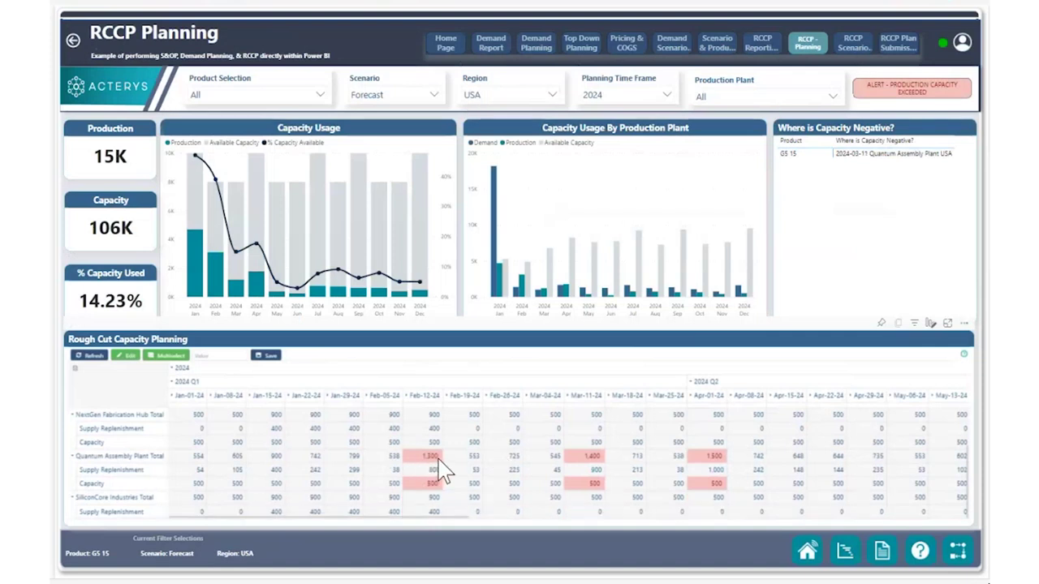
# - Set Mar-11 Supply Replenishment to 450 for both Quantum Assembly Plant and TechForge
pyautogui.scroll(-1, 479, 475)
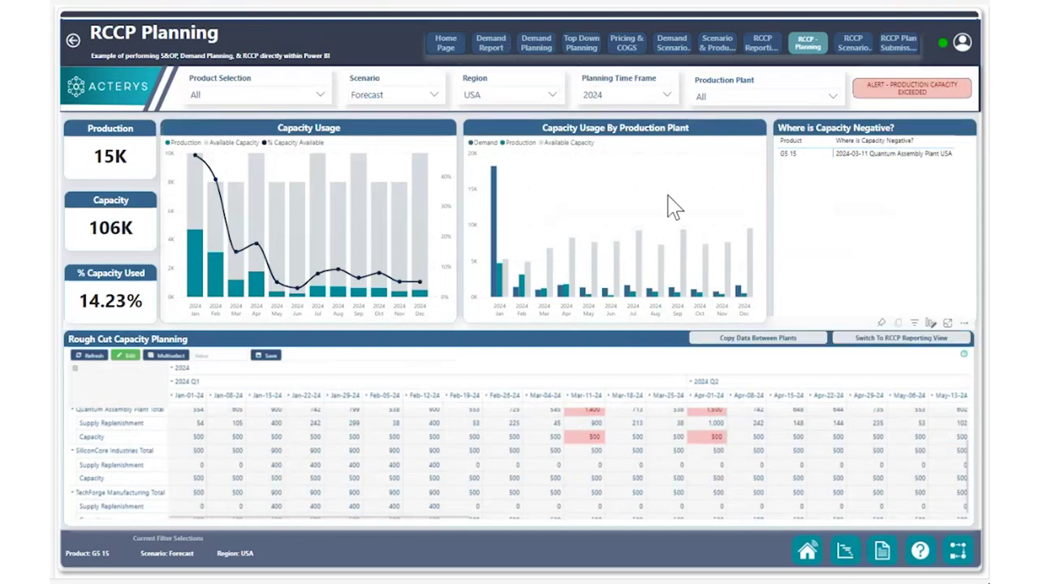
pyautogui.click(176, 366)
pyautogui.click(589, 424)
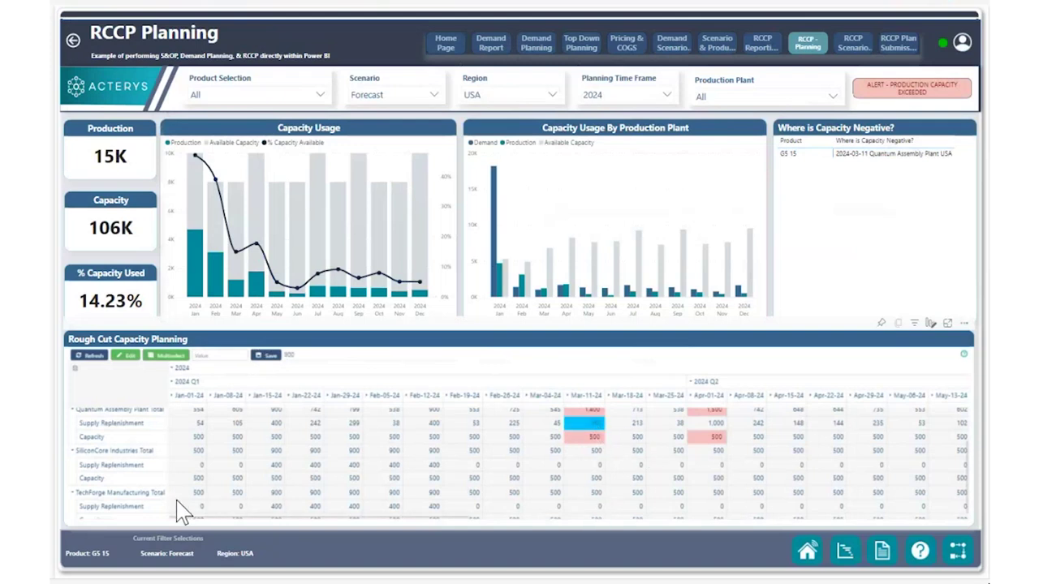
pyautogui.click(589, 509)
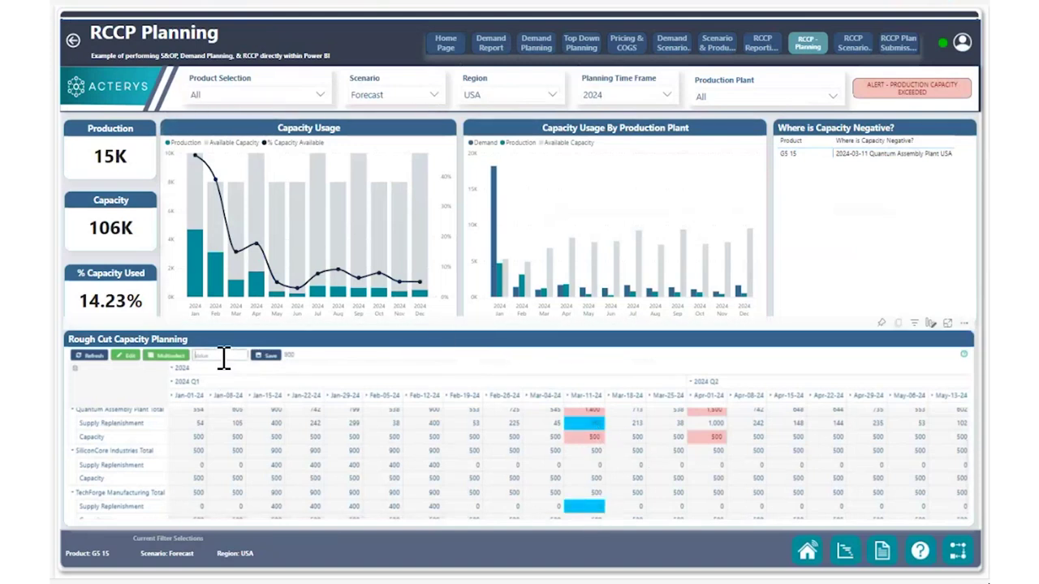
pyautogui.click(268, 357)
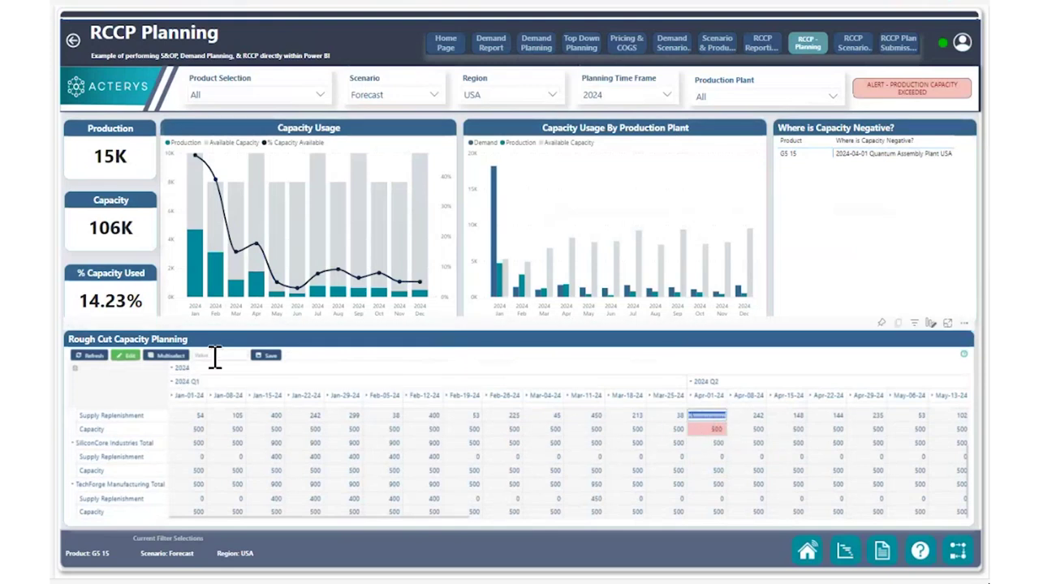
# - Enter 159 for the Apr-01 Supply Replenishment of Quantum Assembly and SiliconCore
pyautogui.click(169, 357)
pyautogui.click(705, 416)
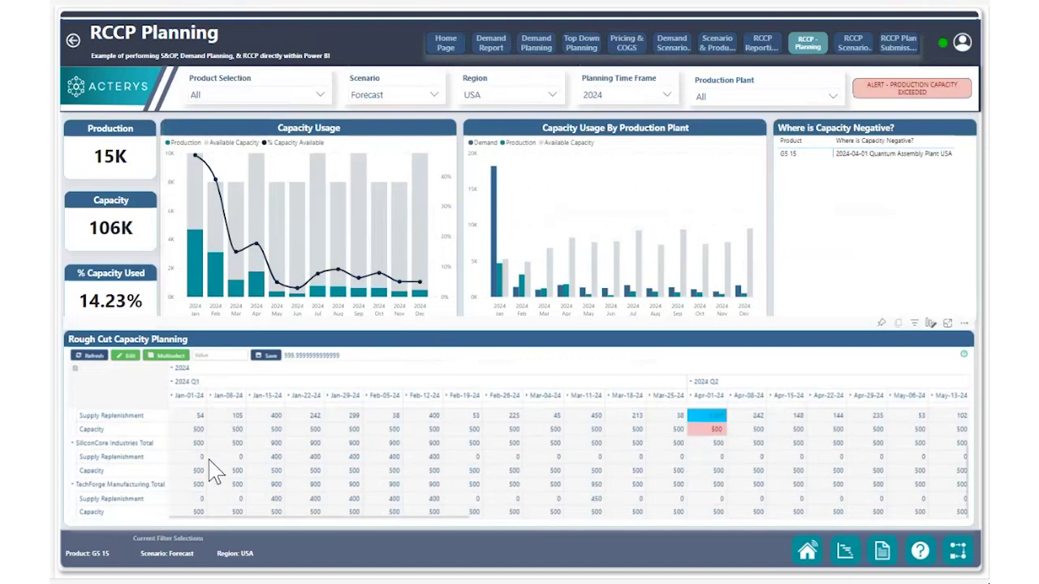
pyautogui.click(722, 457)
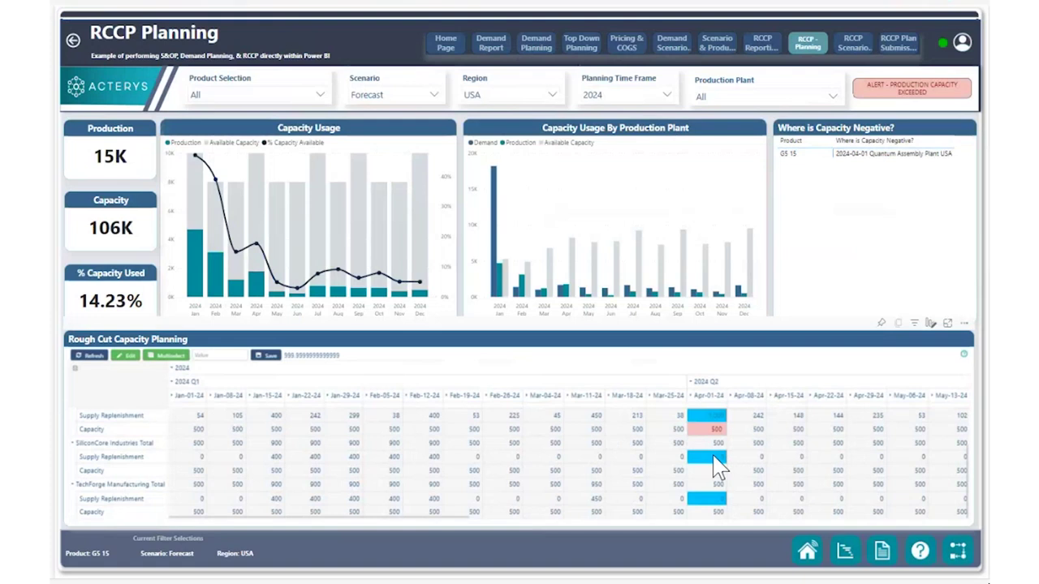
pyautogui.scroll(2, 727, 451)
pyautogui.scroll(-2, 734, 455)
pyautogui.click(241, 357)
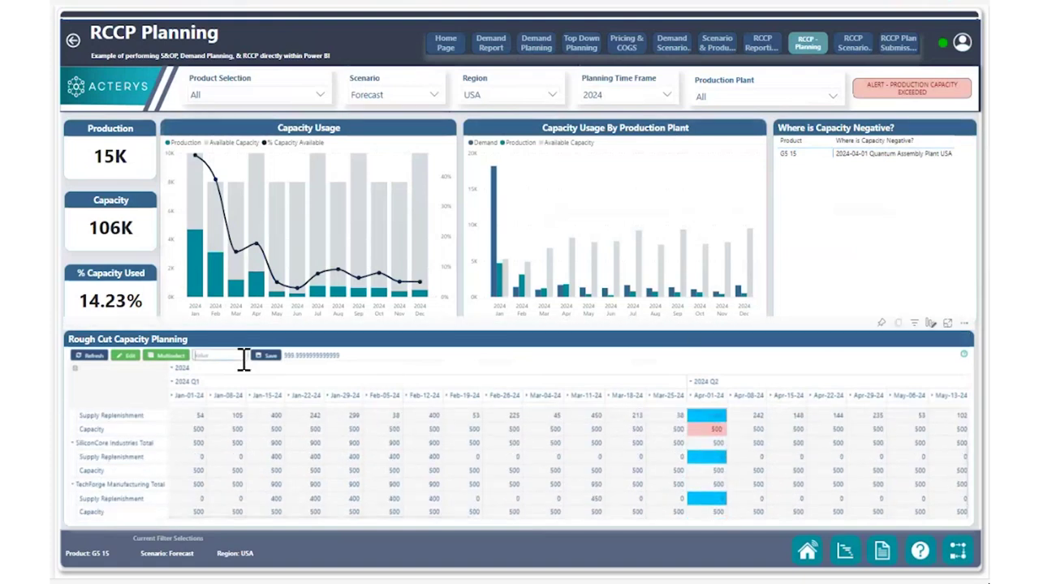
pyautogui.write('159')
pyautogui.press('Return')
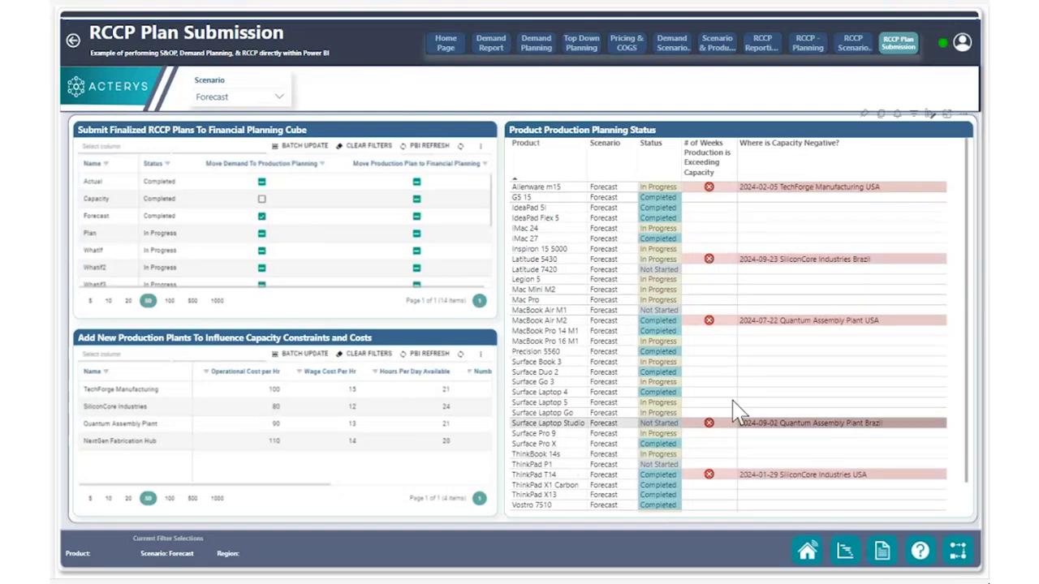
# - Tick Move Production Plan to Financial Planning for the Forecast scenario
pyautogui.click(417, 217)
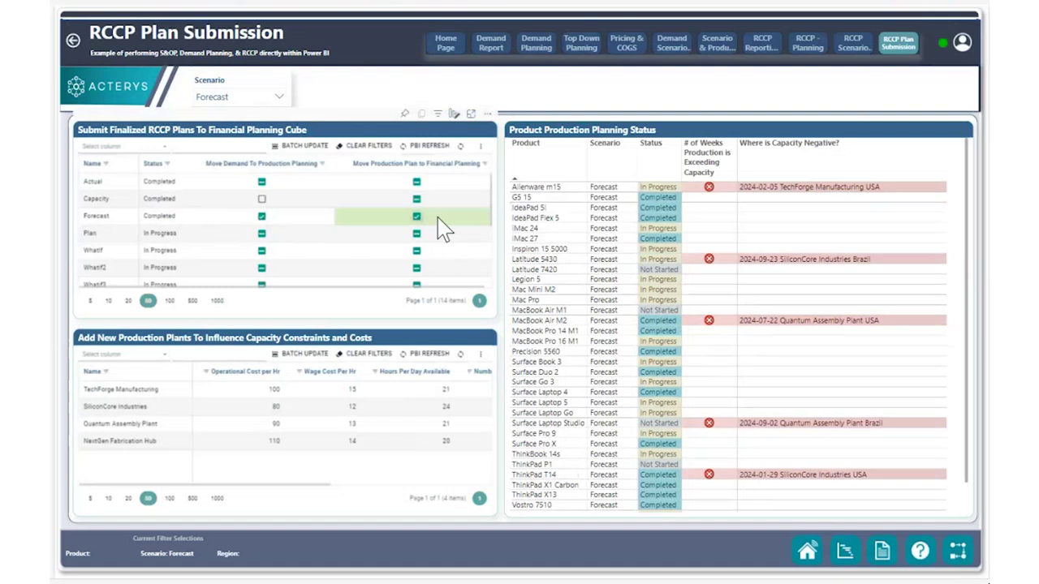